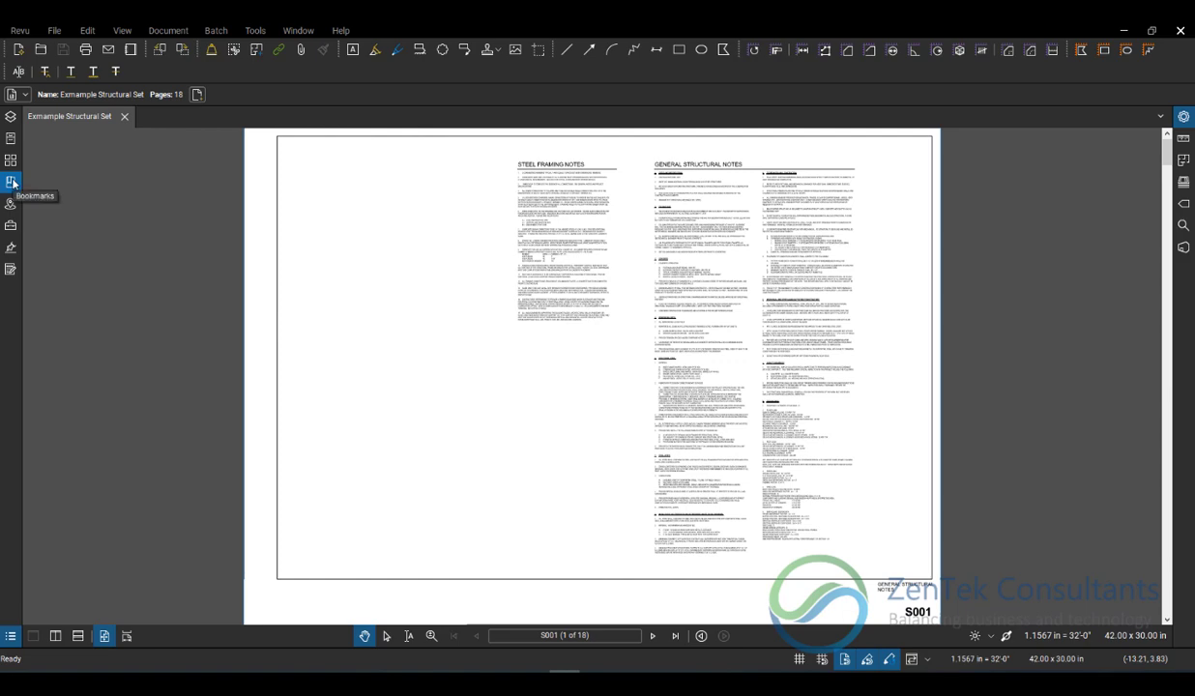
# Show the empty Bookmarks panel and start Create Bookmarks from a Page Region for pages 1–18.
pyautogui.click(12, 182)
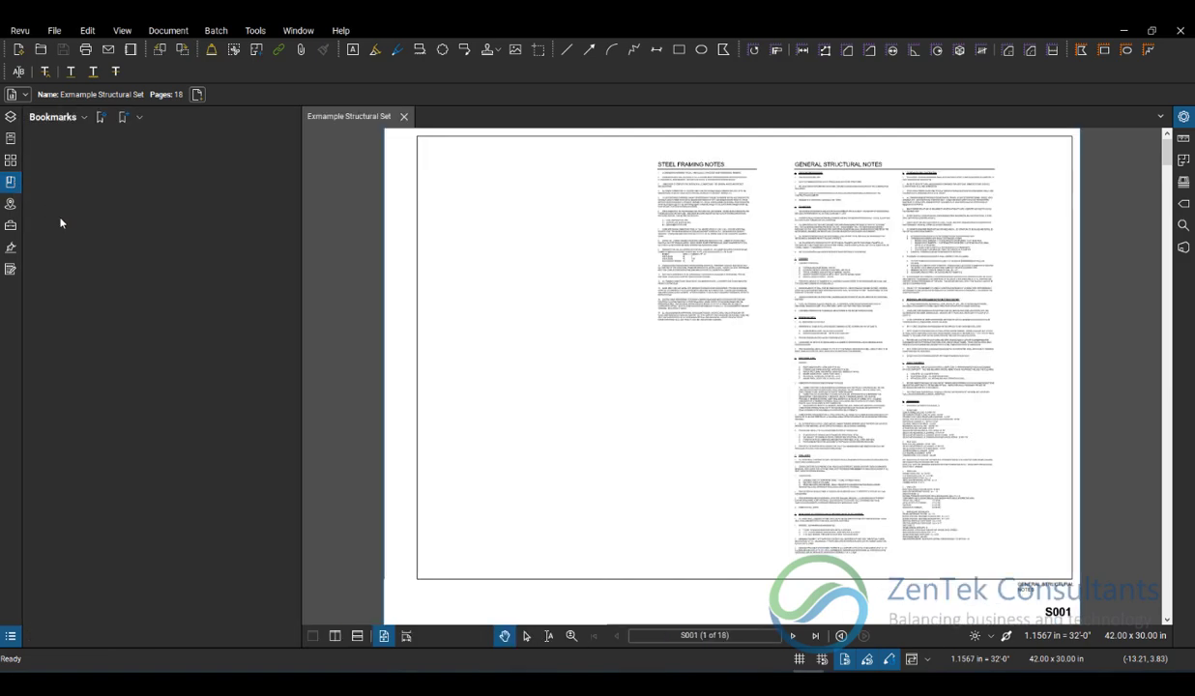
pyautogui.click(100, 118)
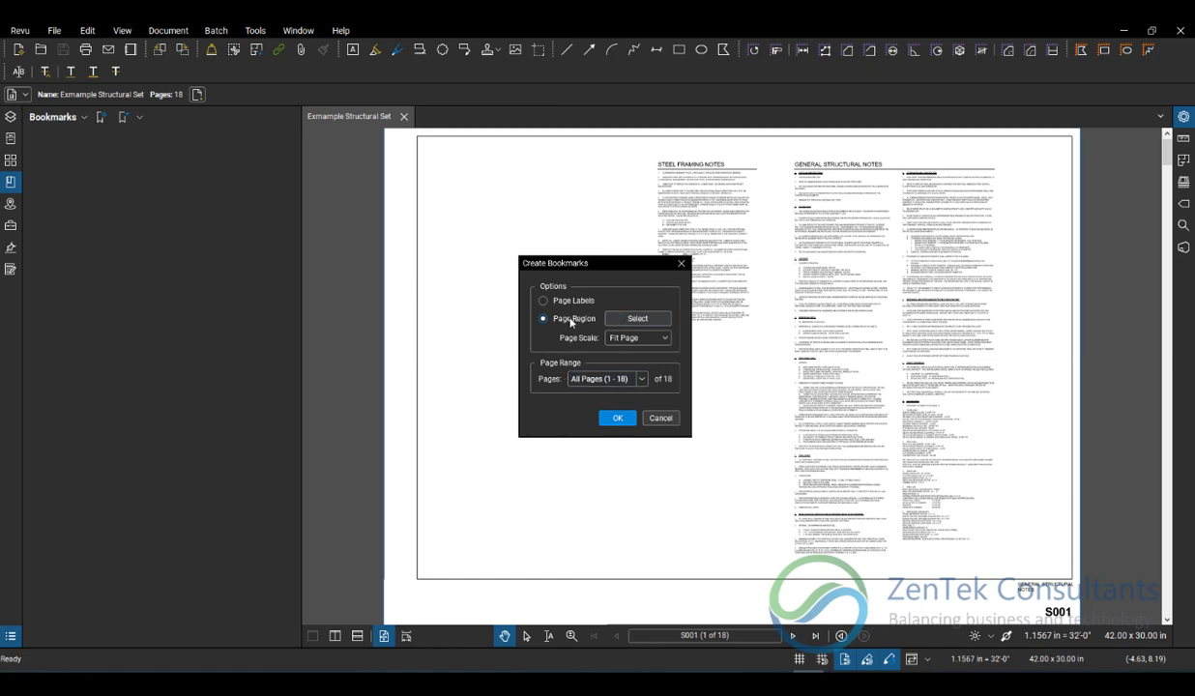
# Bring the S001 title block into view and mark the sheet number S001 as the first region.
pyautogui.click(648, 322)
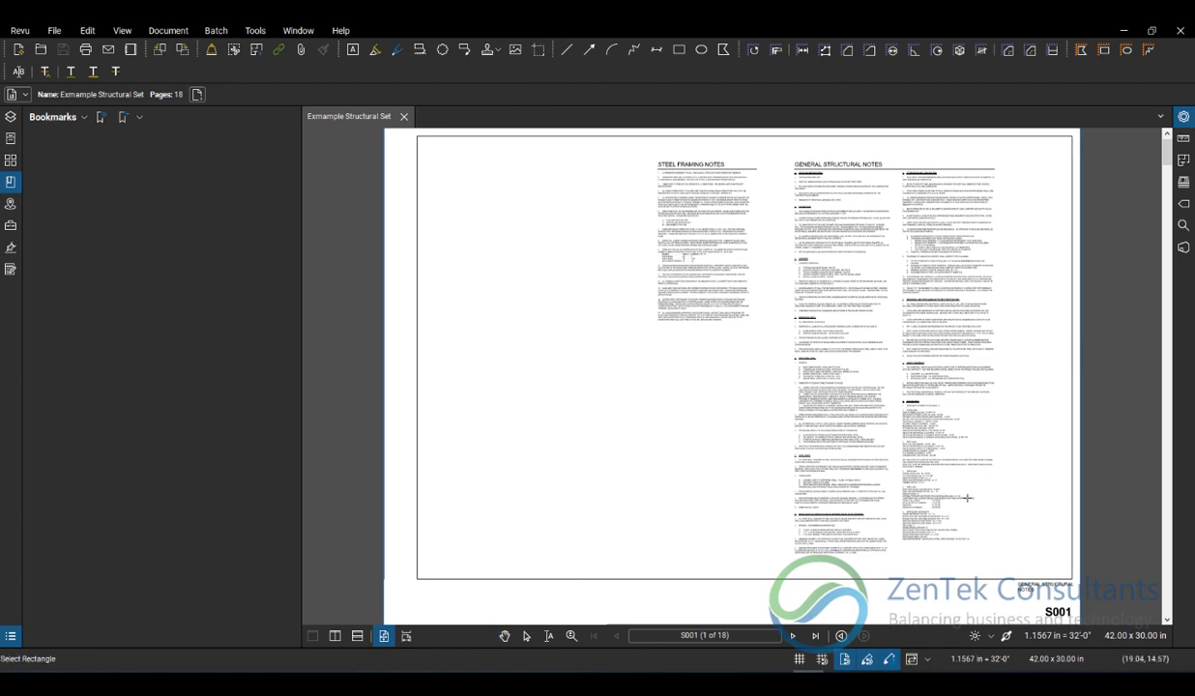
pyautogui.scroll(6, 994, 541)
pyautogui.moveTo(994, 542); pyautogui.dragTo(720, 339)
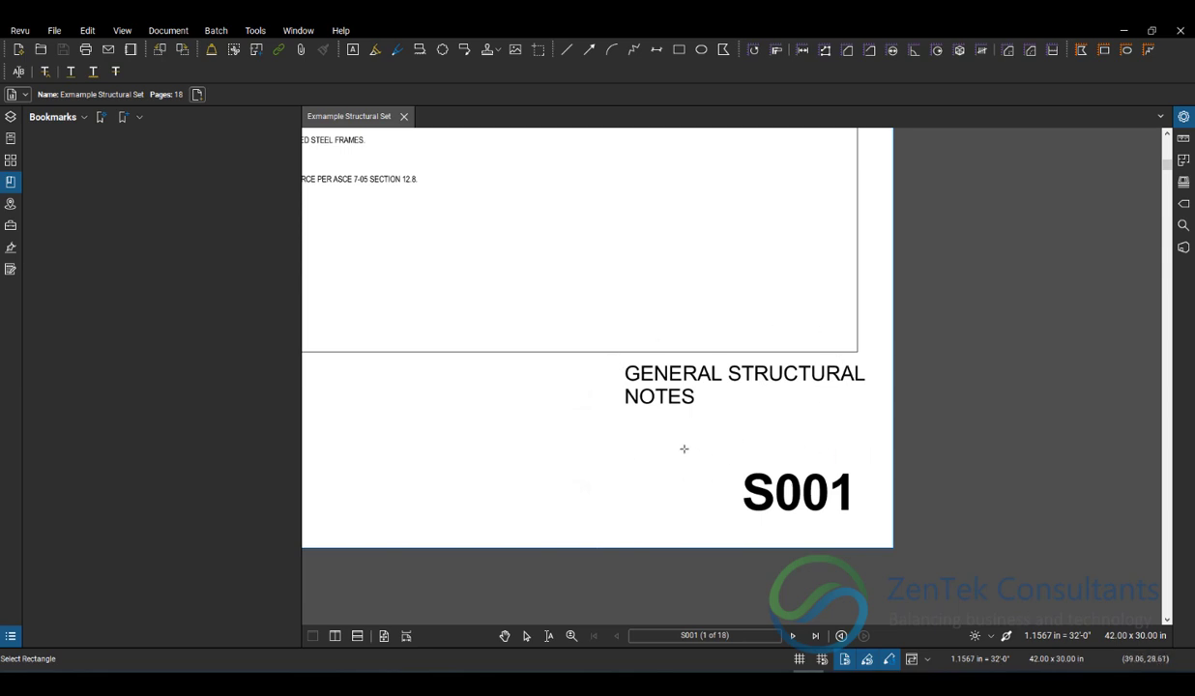
pyautogui.moveTo(684, 449); pyautogui.dragTo(888, 543)
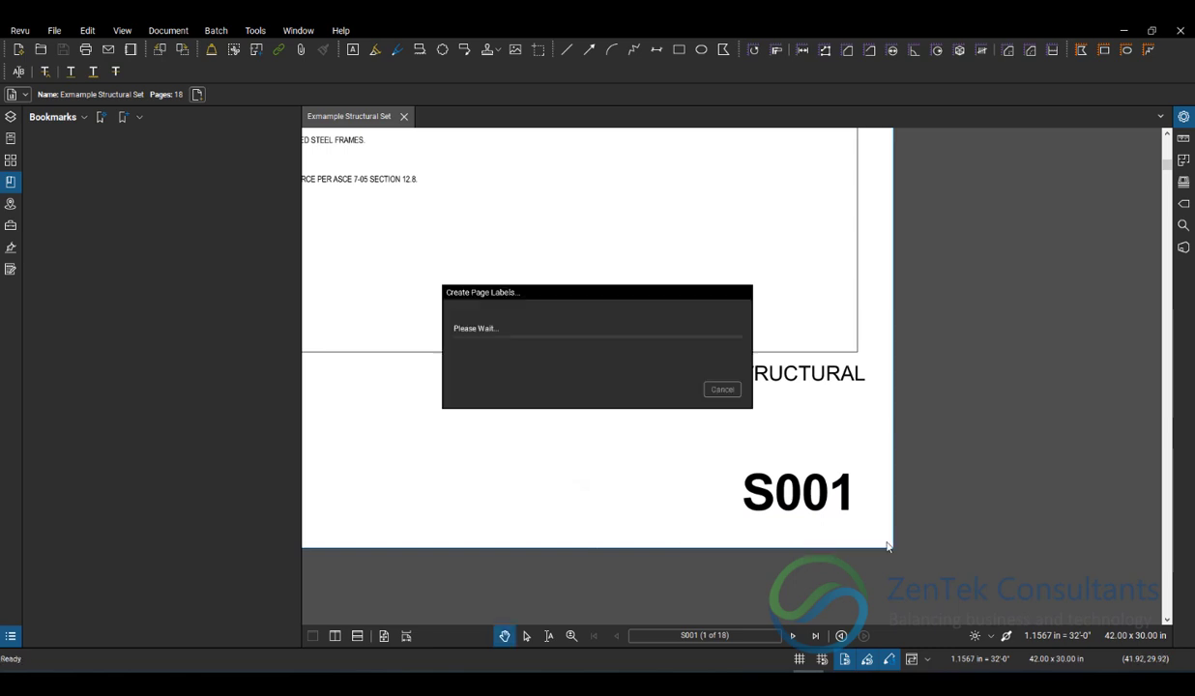
# Append ' -' and the title GENERAL STRUCTURAL NOTES as the second name region.
pyautogui.click(545, 329)
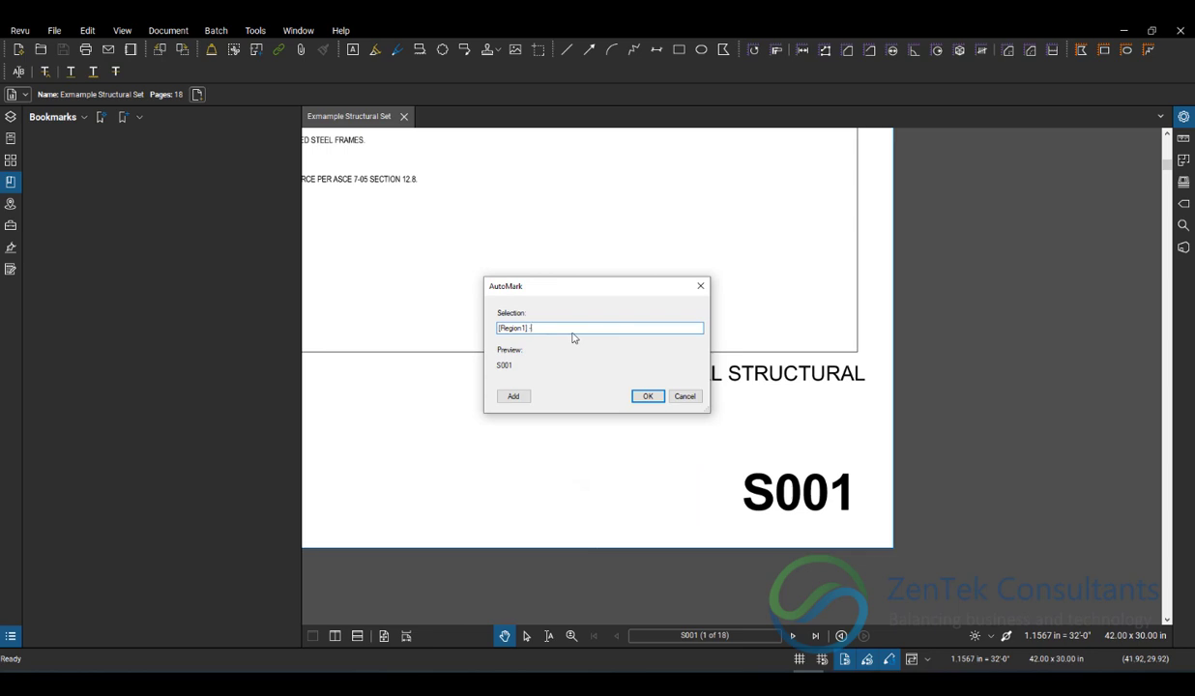
pyautogui.write('-')
pyautogui.click(514, 397)
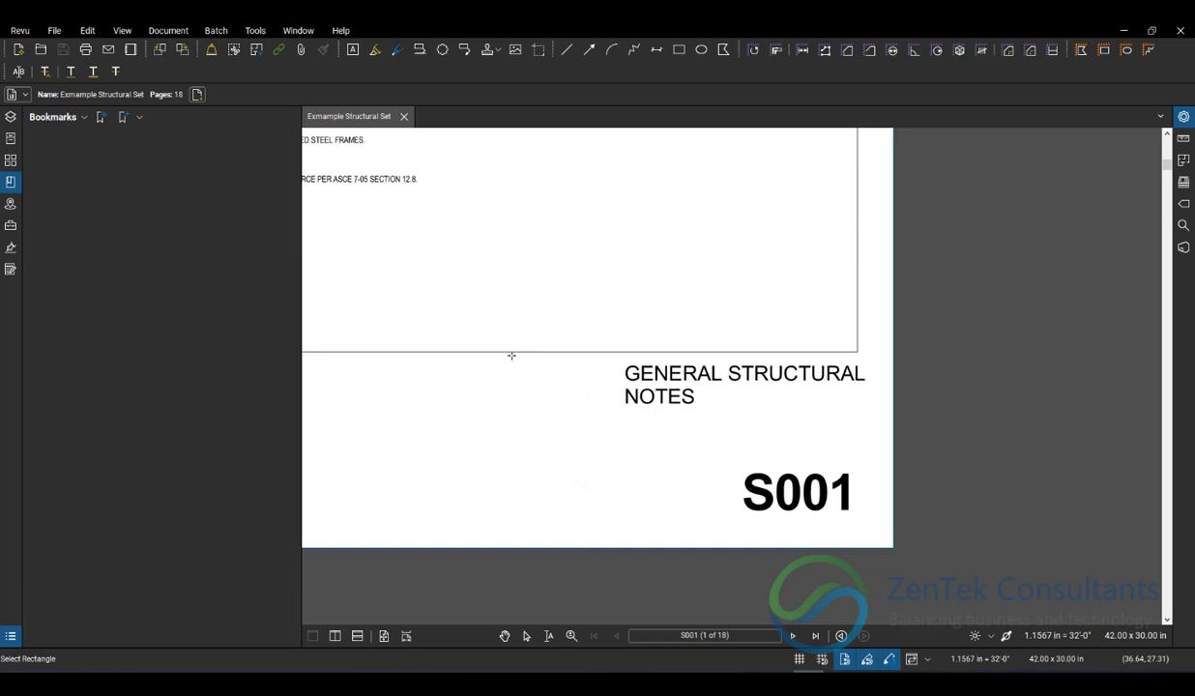
pyautogui.moveTo(510, 355); pyautogui.dragTo(882, 444)
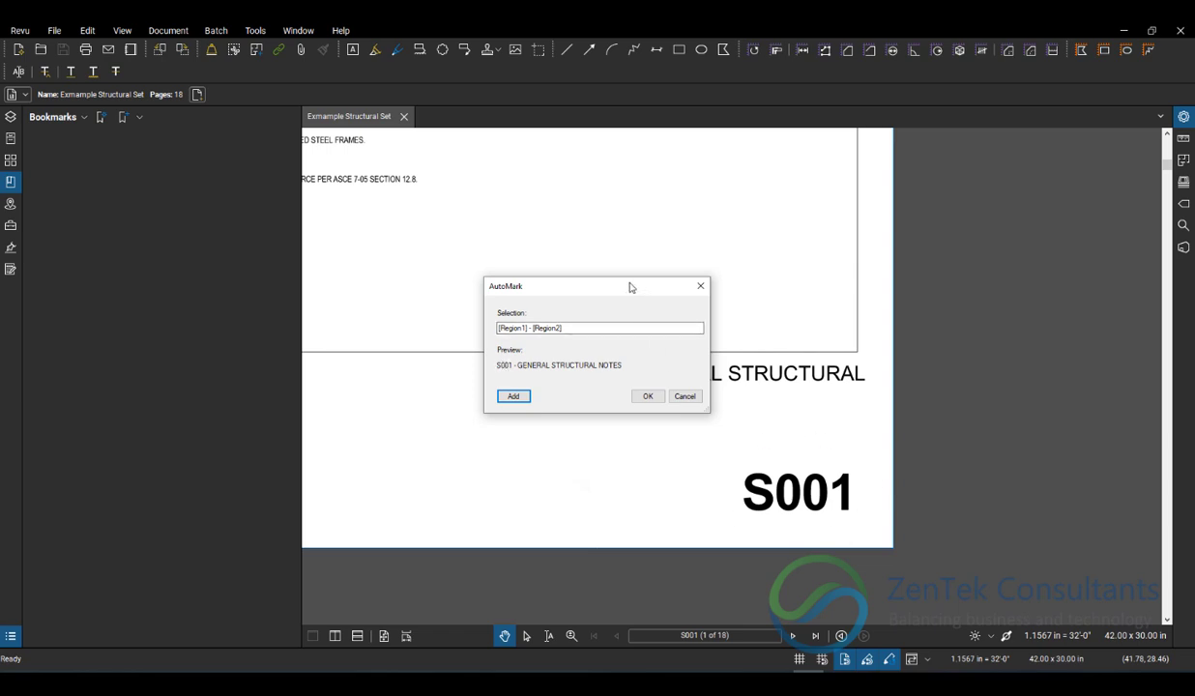
pyautogui.moveTo(629, 288); pyautogui.dragTo(611, 200)
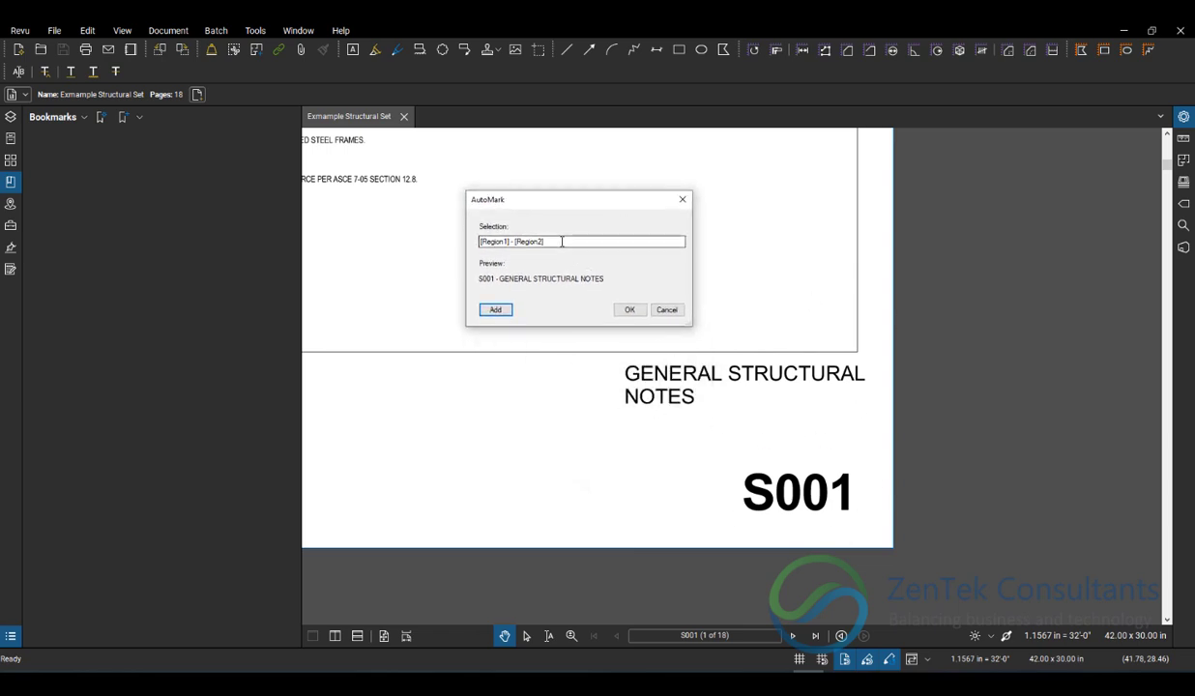
# Accept the 'S001 - GENERAL STRUCTURAL NOTES' pattern and create bookmarks for All Pages (1 - 18).
pyautogui.click(630, 310)
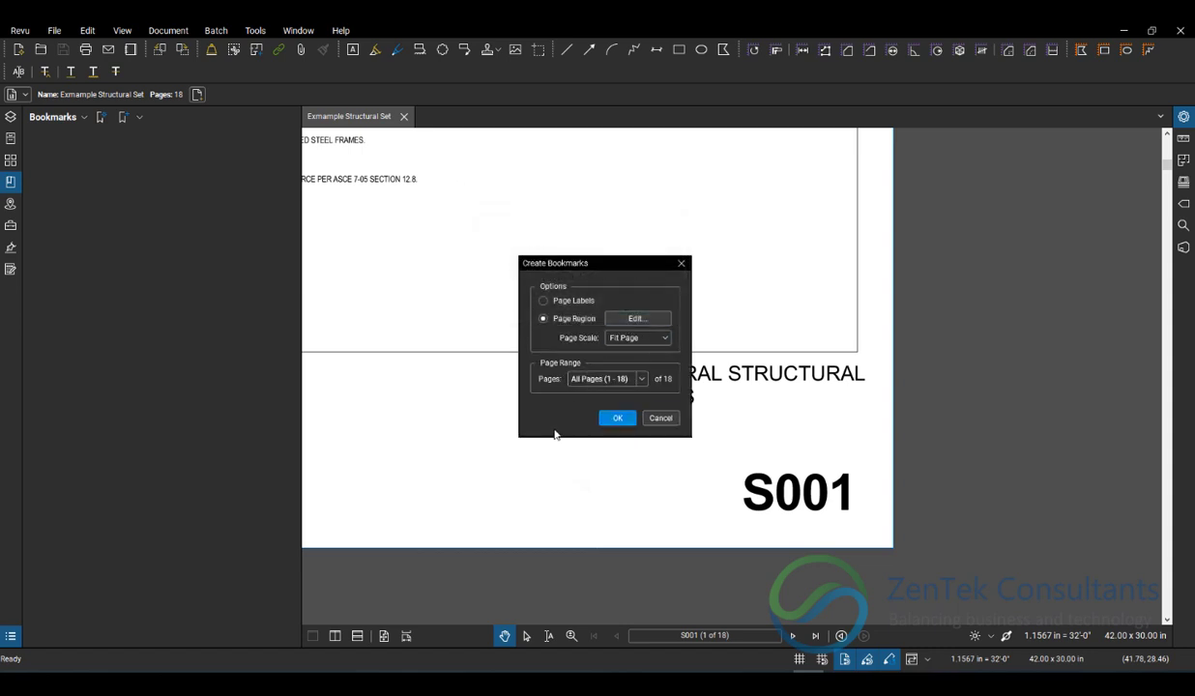
pyautogui.click(642, 379)
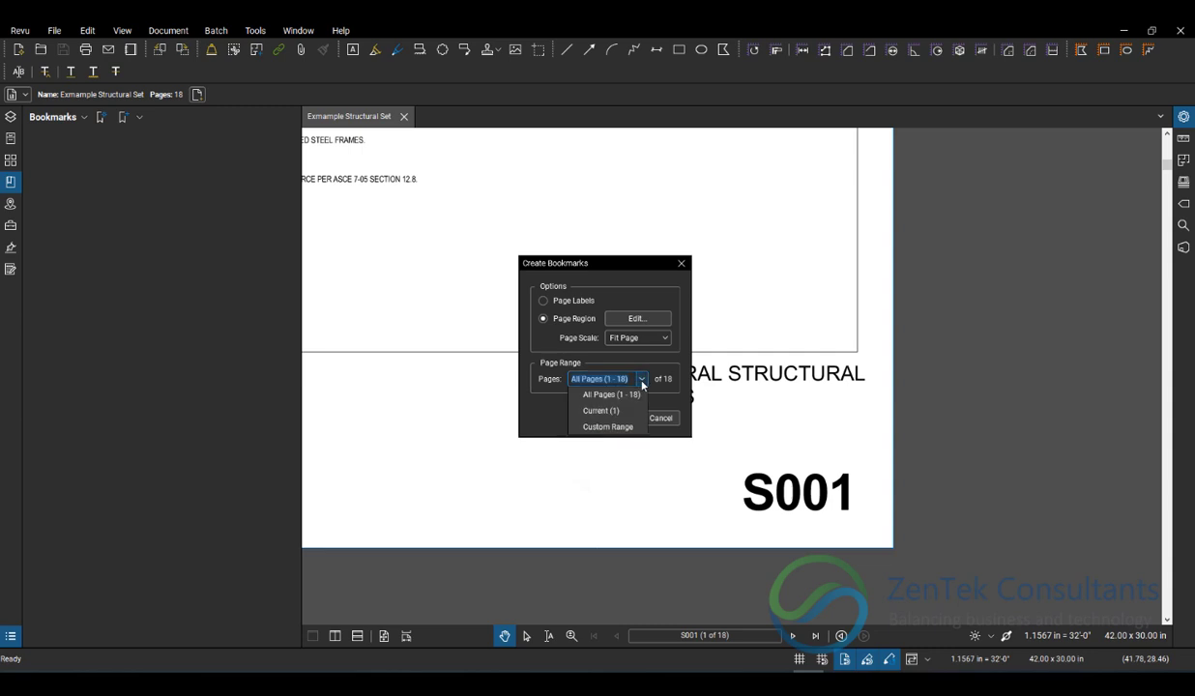
pyautogui.click(601, 388)
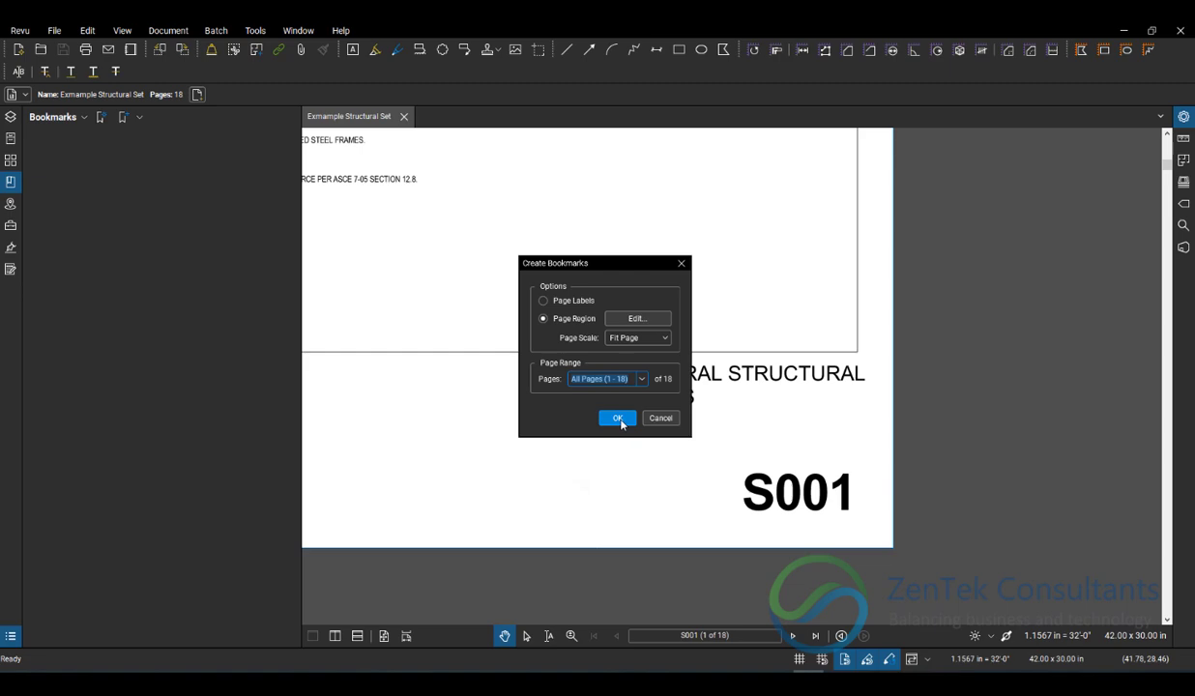
pyautogui.click(618, 418)
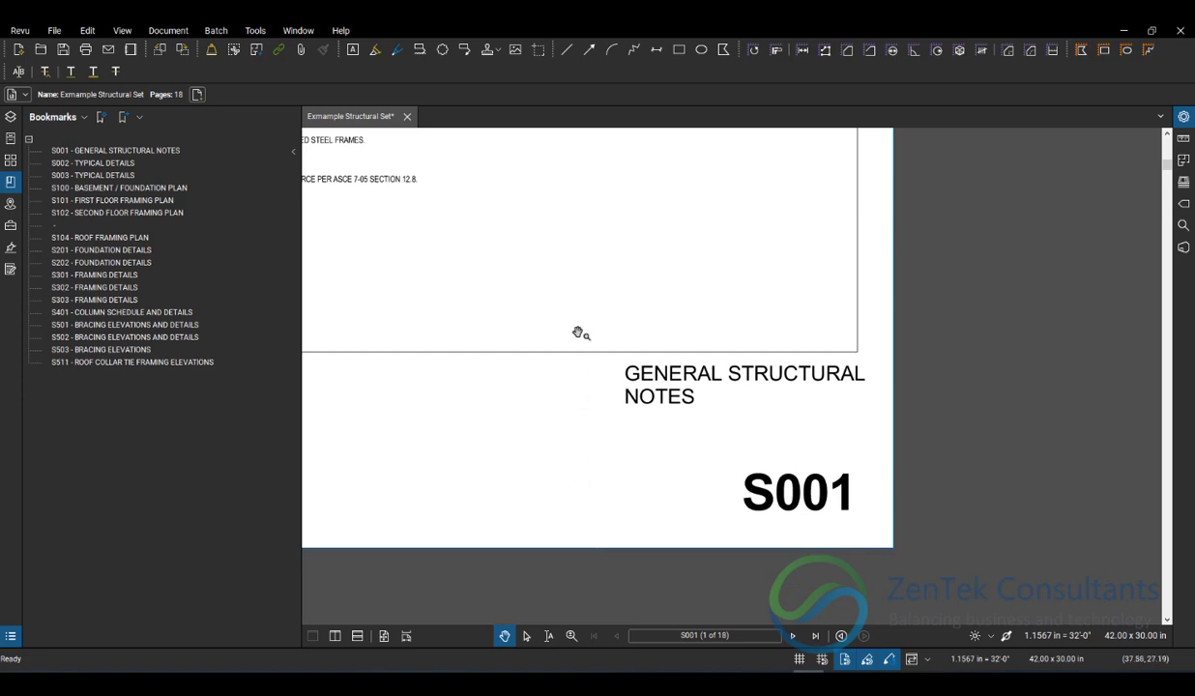
# Fit the sheet to the window and rename the blank bookmark above S104 to 'S103 - SOME PLAN'.
pyautogui.hotkey('ctrl', '0')
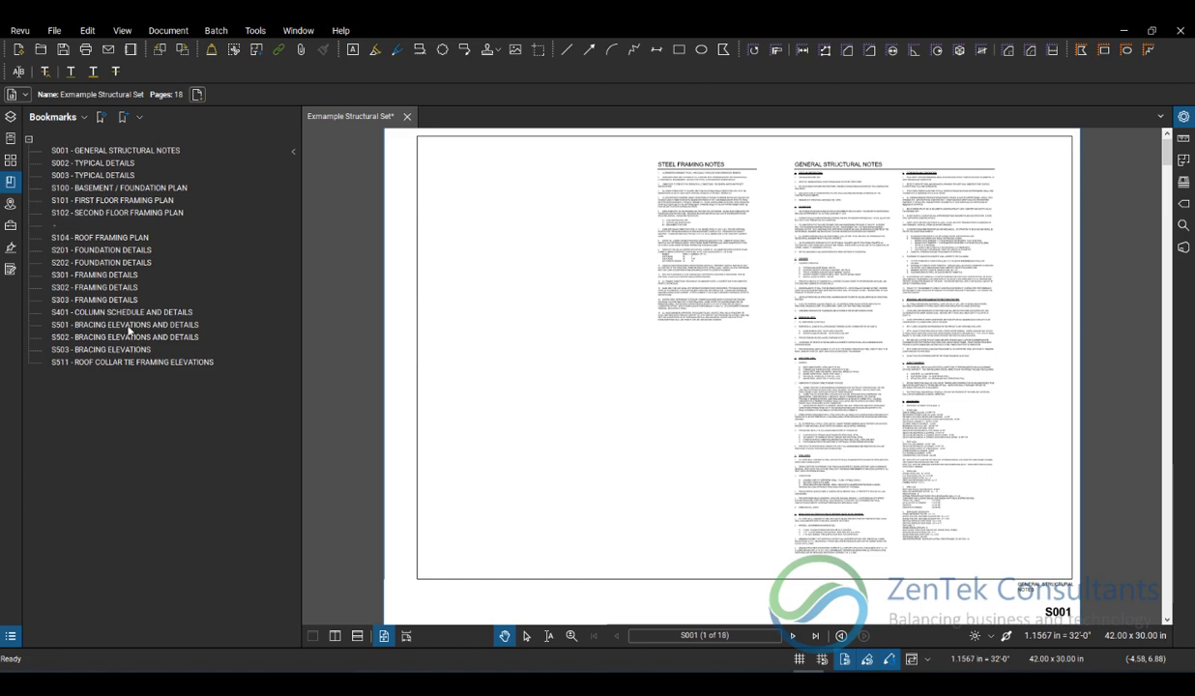
pyautogui.rightClick(67, 226)
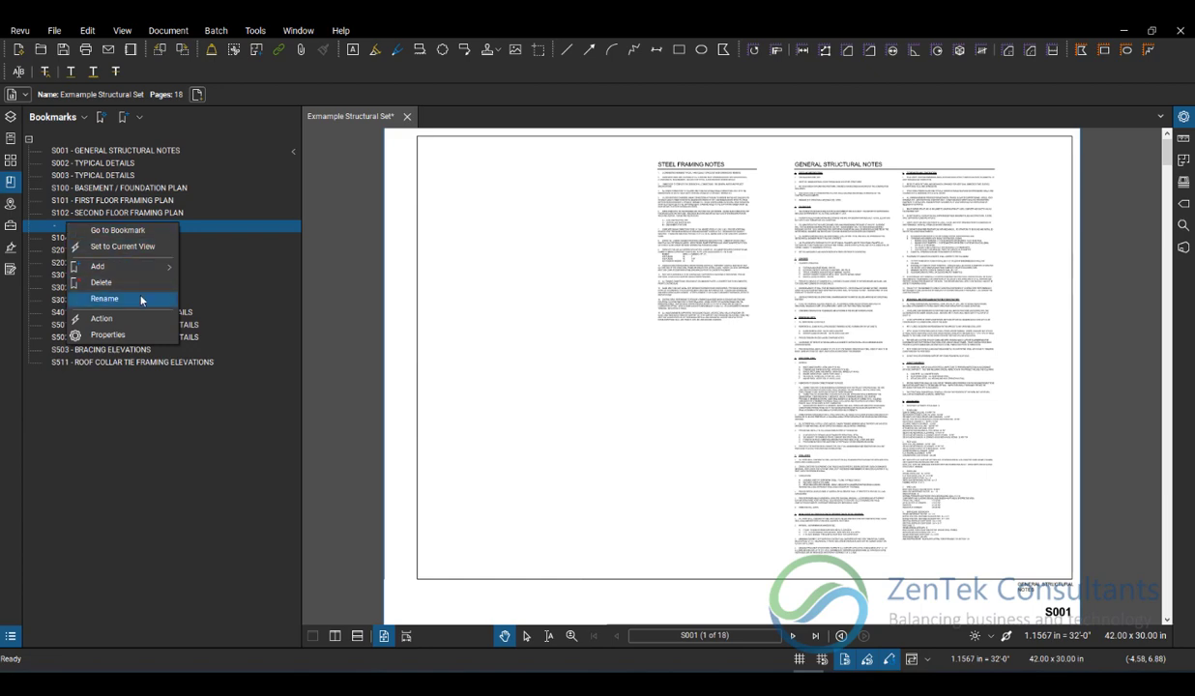
pyautogui.click(105, 297)
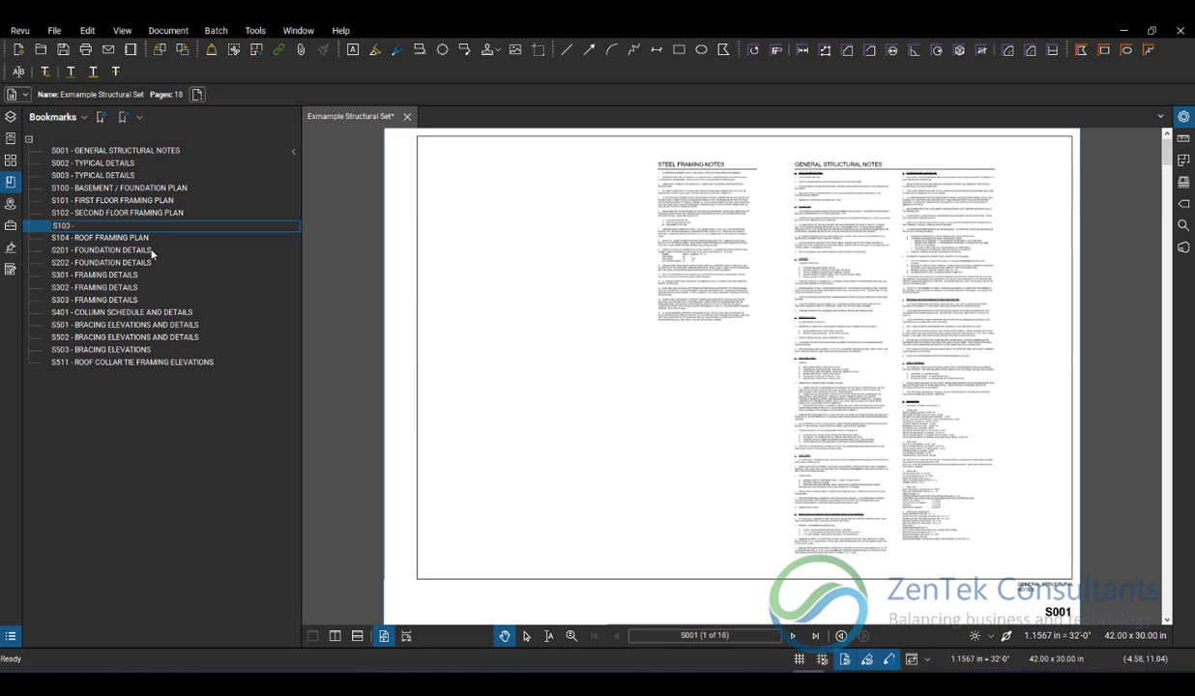
pyautogui.write('PLAN')
pyautogui.click(143, 251)
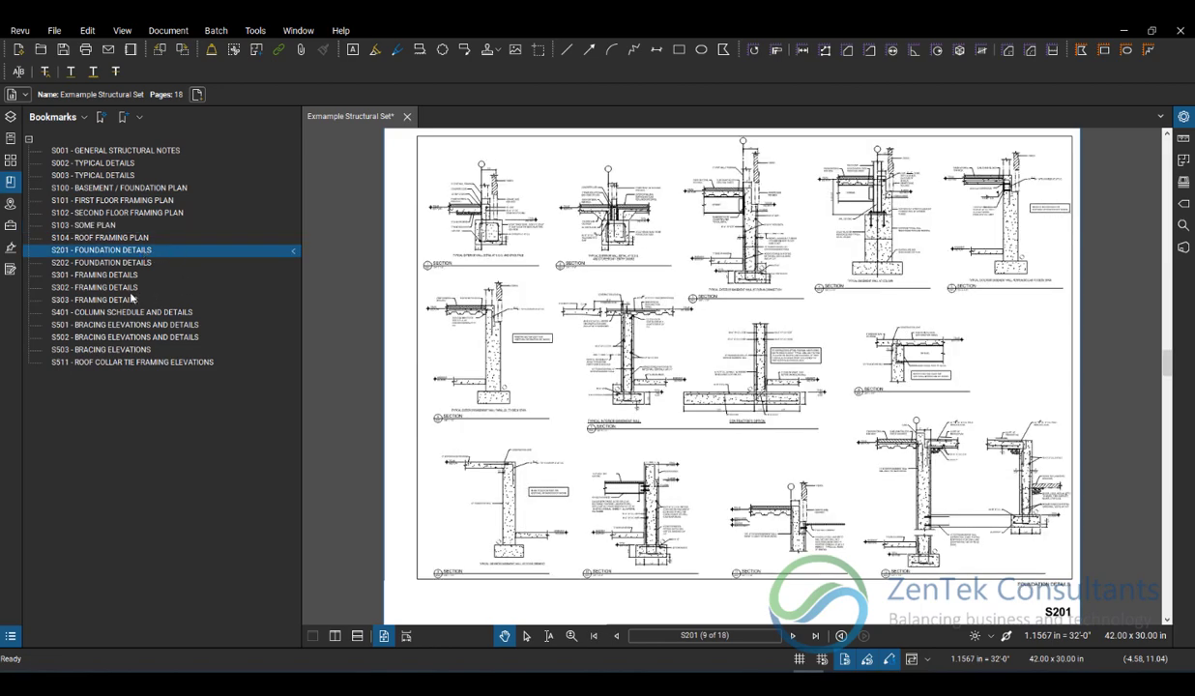
# Follow the bookmarks for S303, S501, S502, S503 and S511, then return to S001.
pyautogui.click(131, 287)
pyautogui.click(132, 300)
pyautogui.click(130, 325)
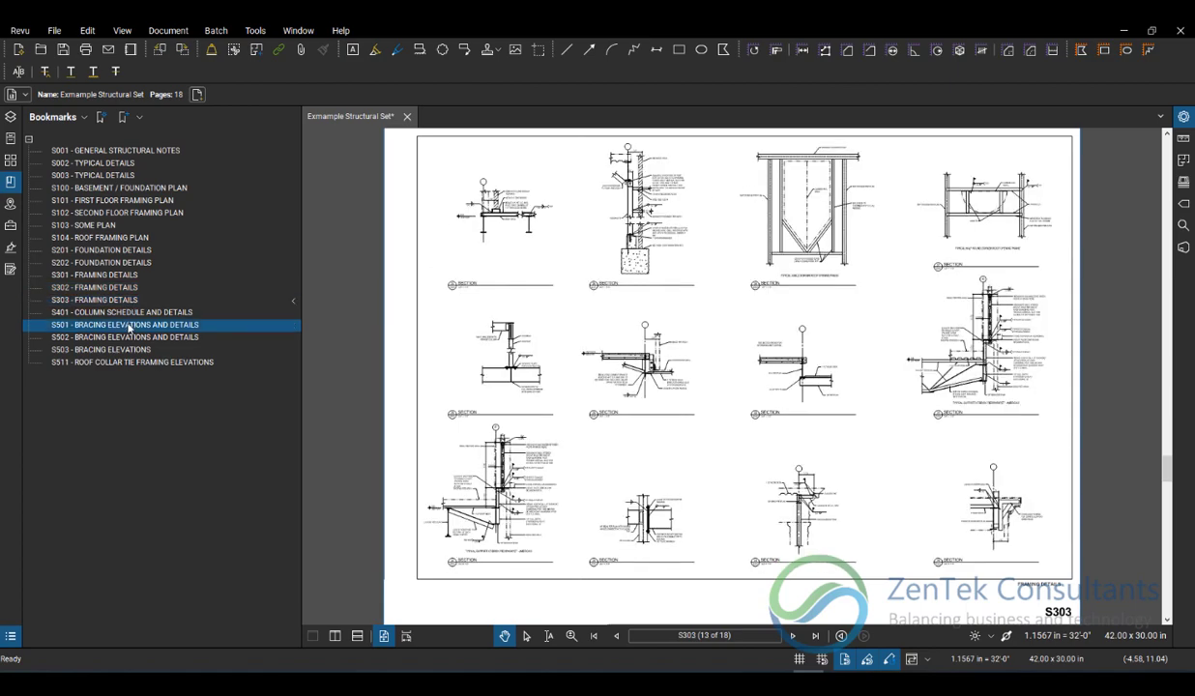
pyautogui.click(129, 337)
pyautogui.click(132, 349)
pyautogui.click(143, 362)
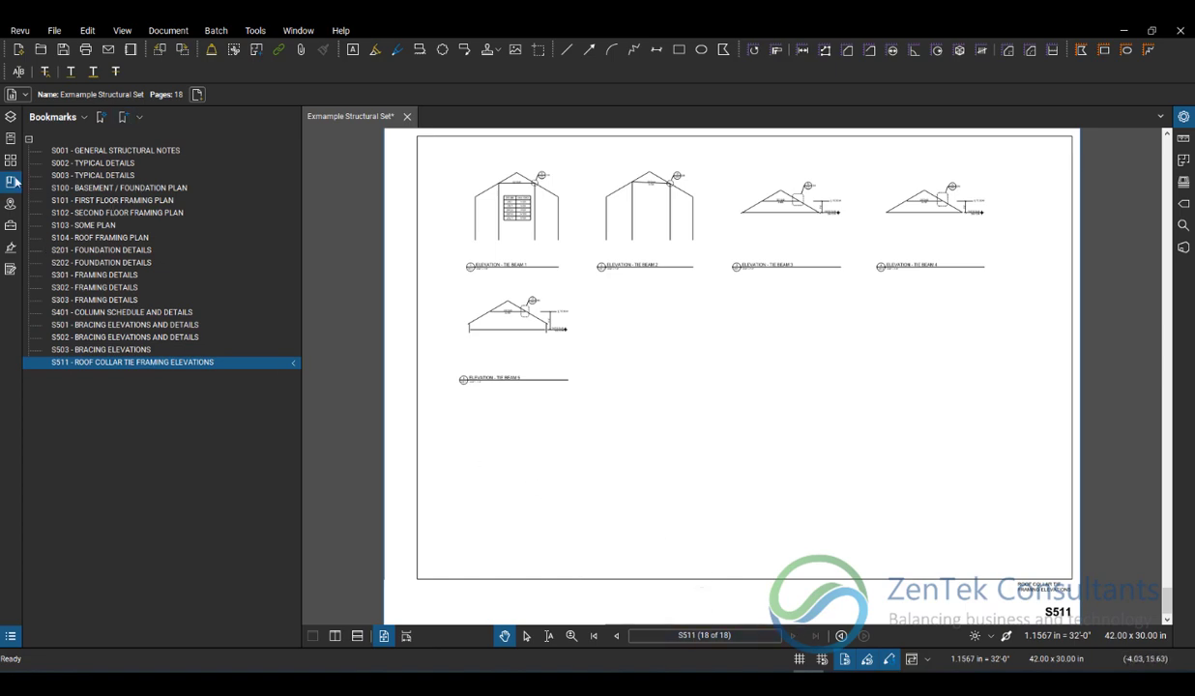
pyautogui.click(97, 151)
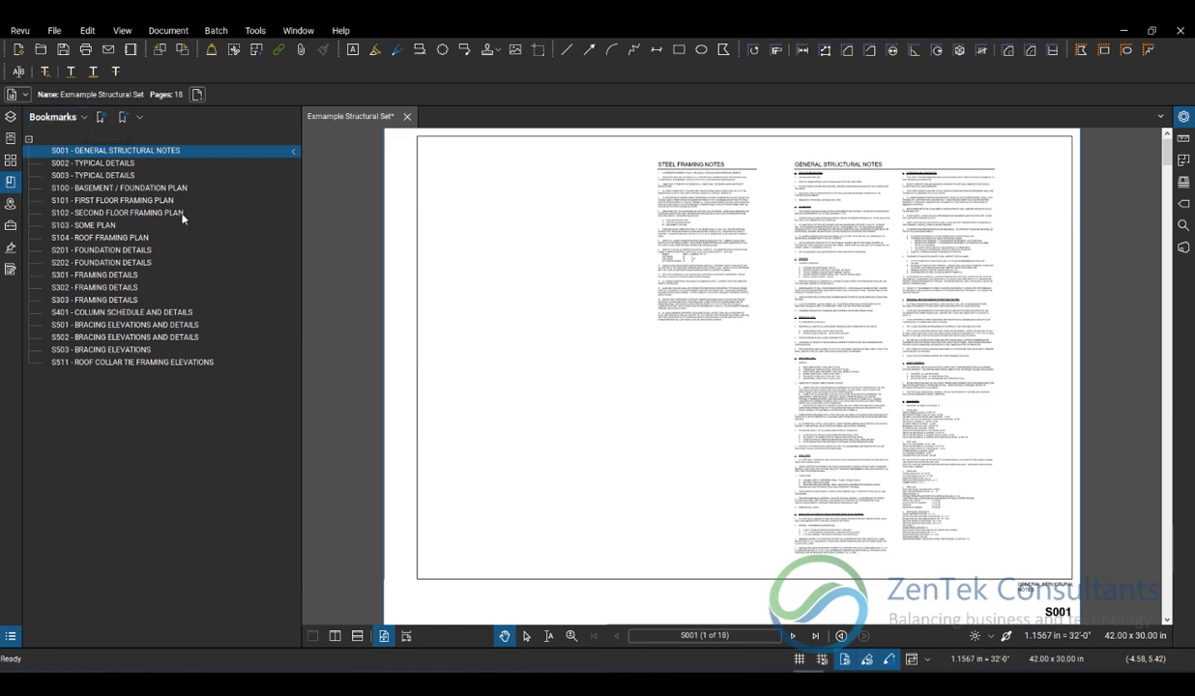
# Export the bookmarks in Tree style as the PDF 'Exxample Structural Set_Bookmarks'.
pyautogui.click(86, 119)
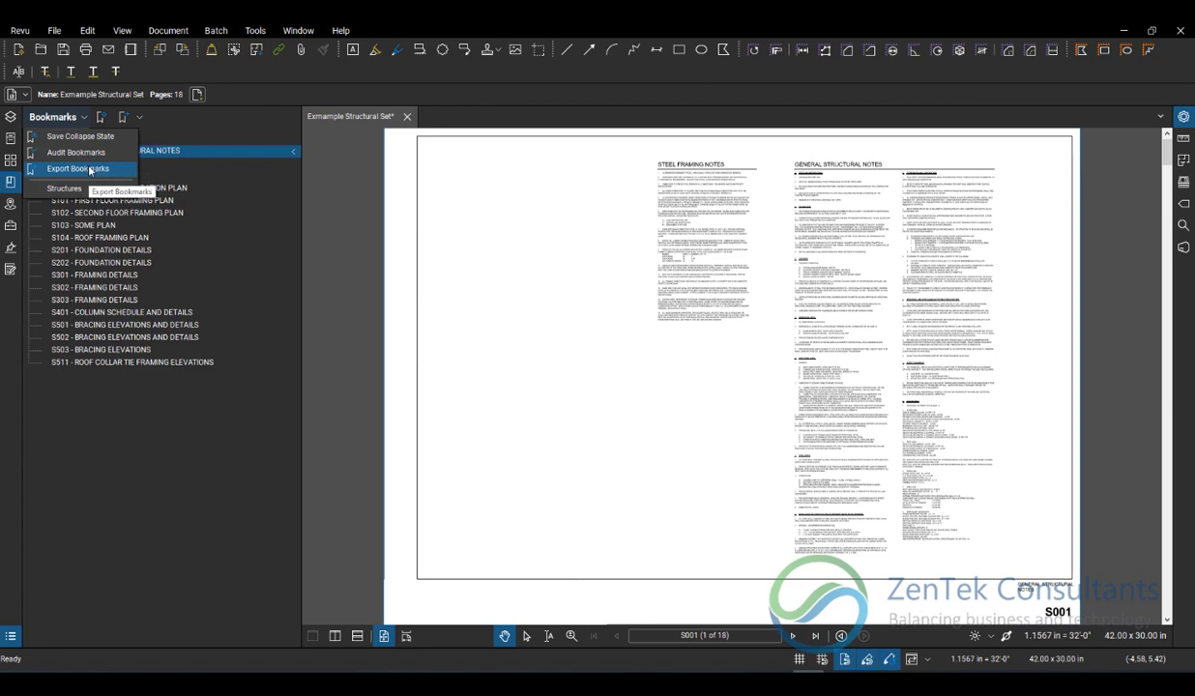
pyautogui.click(77, 169)
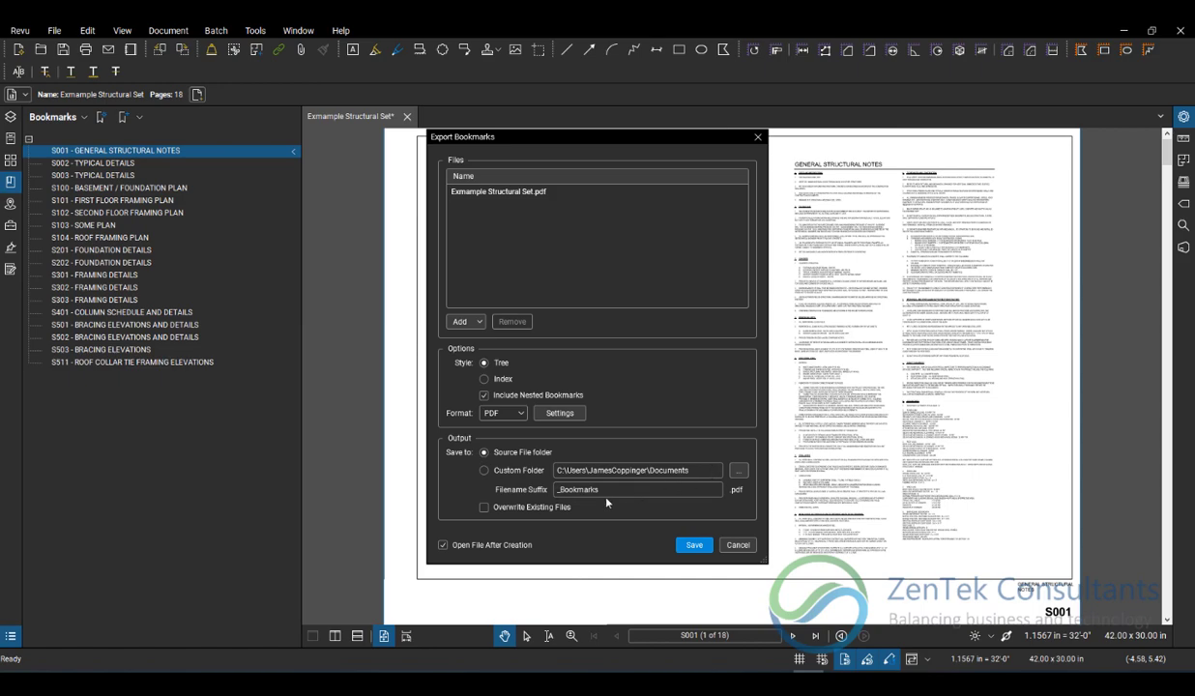
pyautogui.click(694, 546)
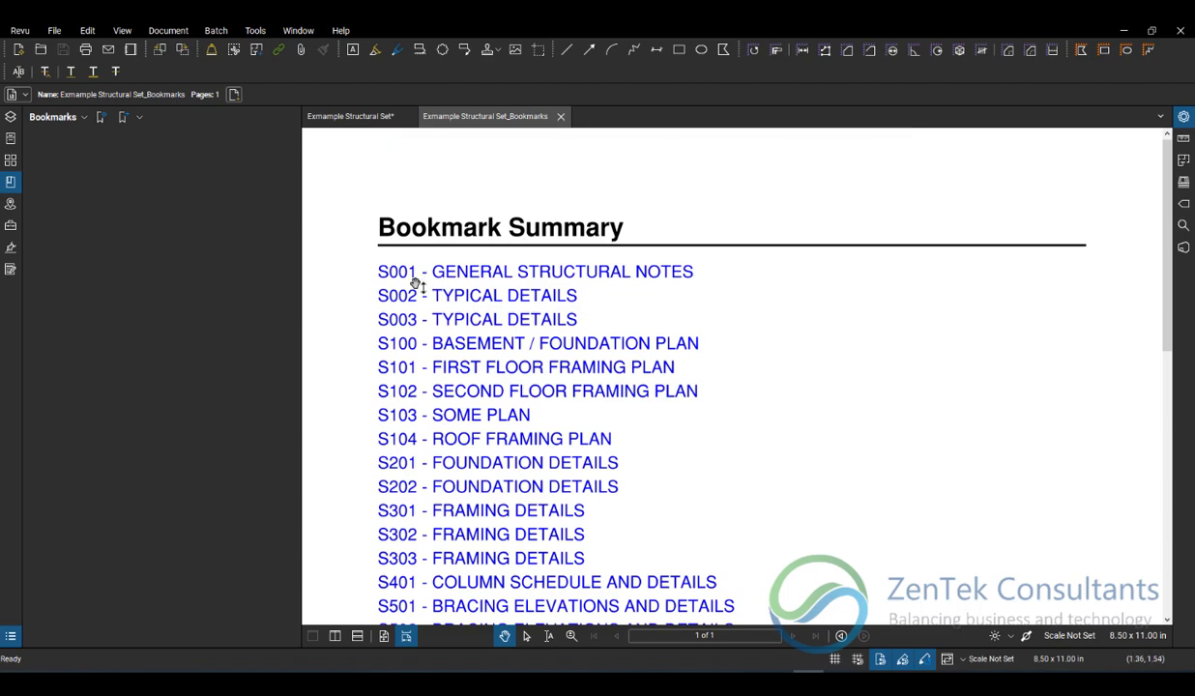
# Hide the side panel and scroll through the Bookmark Summary.
pyautogui.click(11, 183)
pyautogui.scroll(-5, 523, 328)
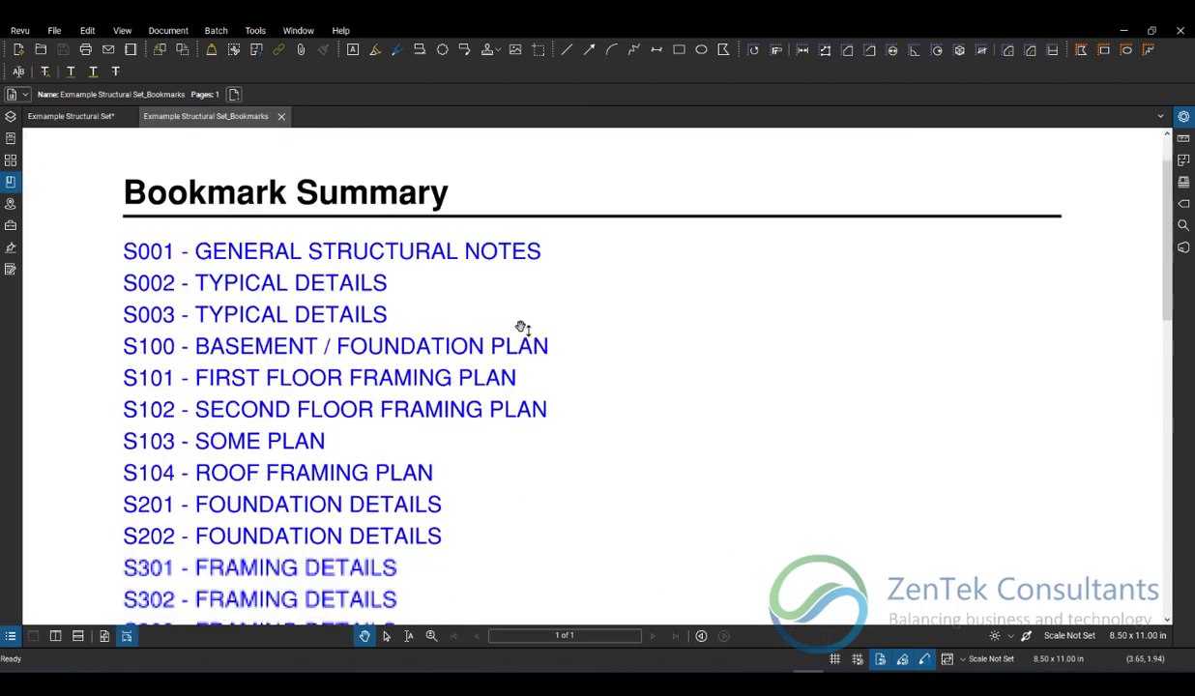
pyautogui.scroll(5, 597, 429)
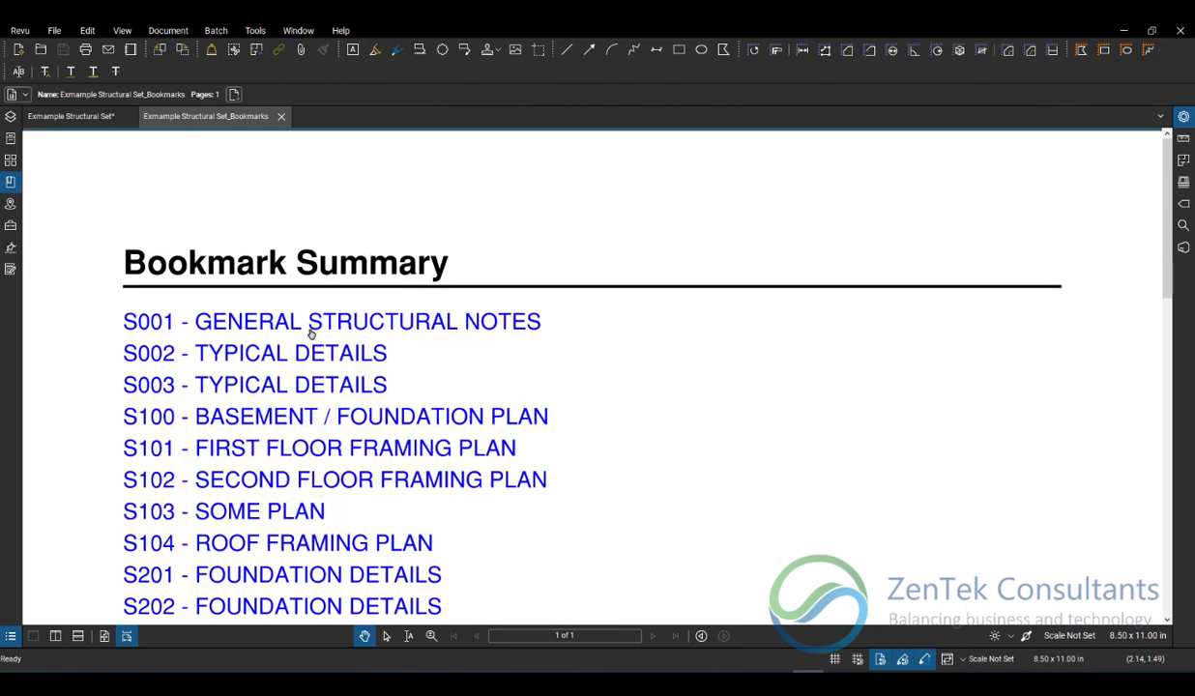
# Close the Exxample Structural Set with Don't Save and review the remaining summary.
pyautogui.click(114, 118)
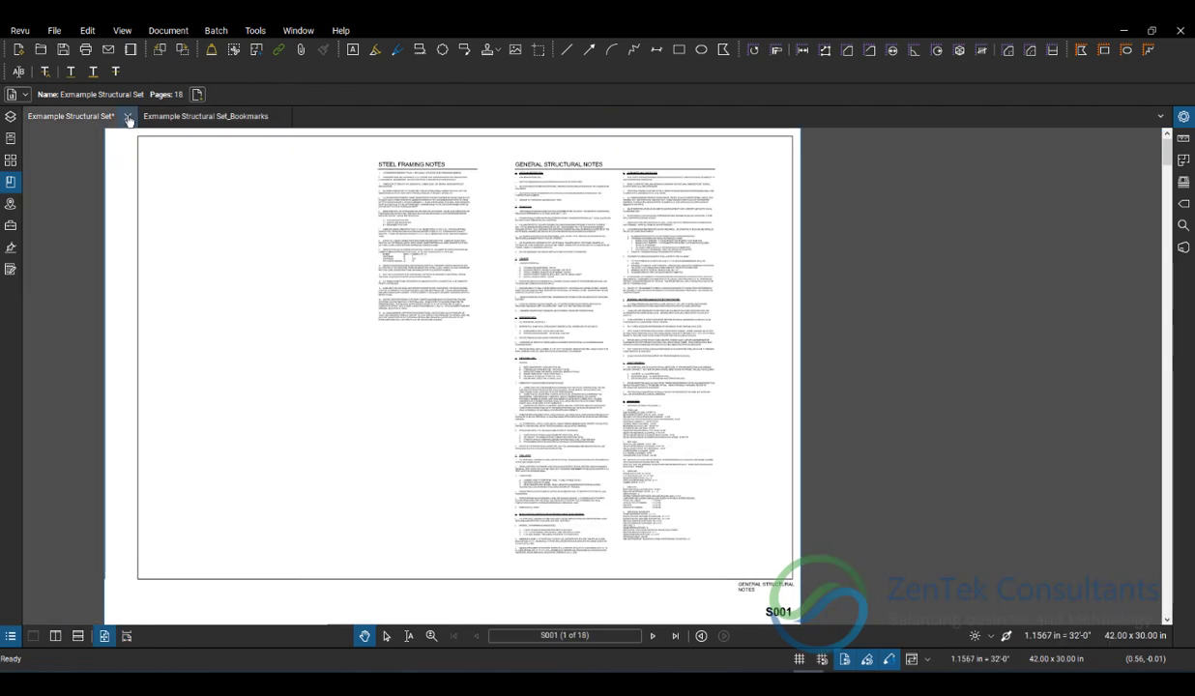
pyautogui.click(128, 117)
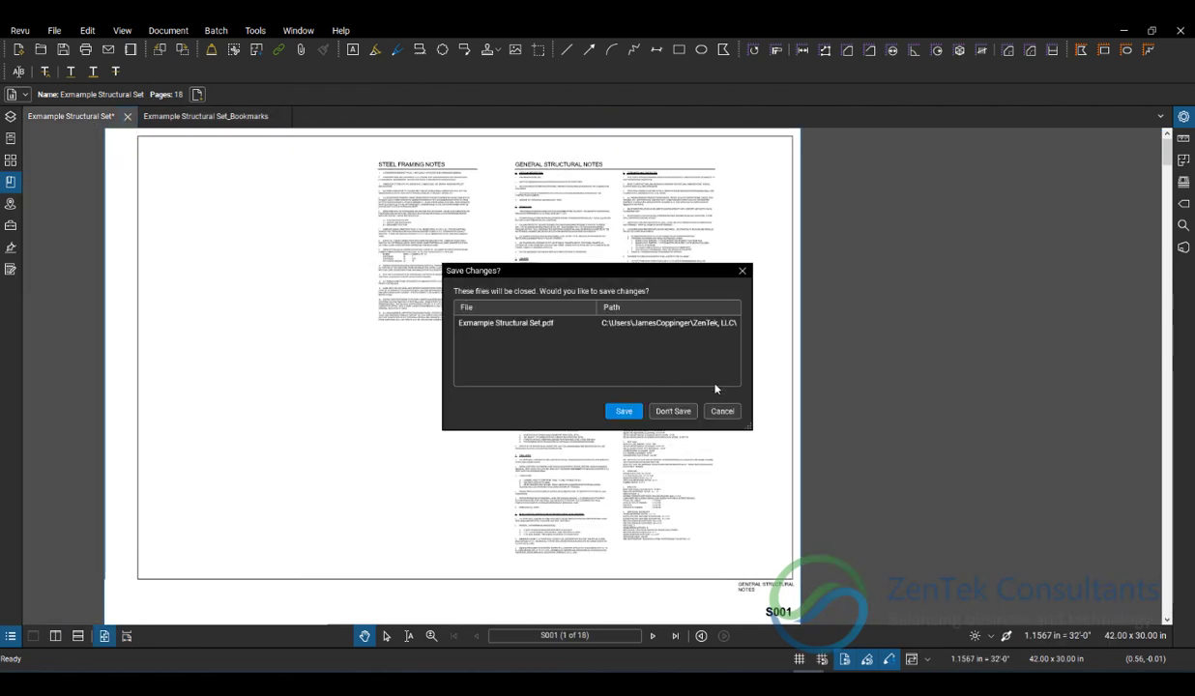
pyautogui.click(674, 412)
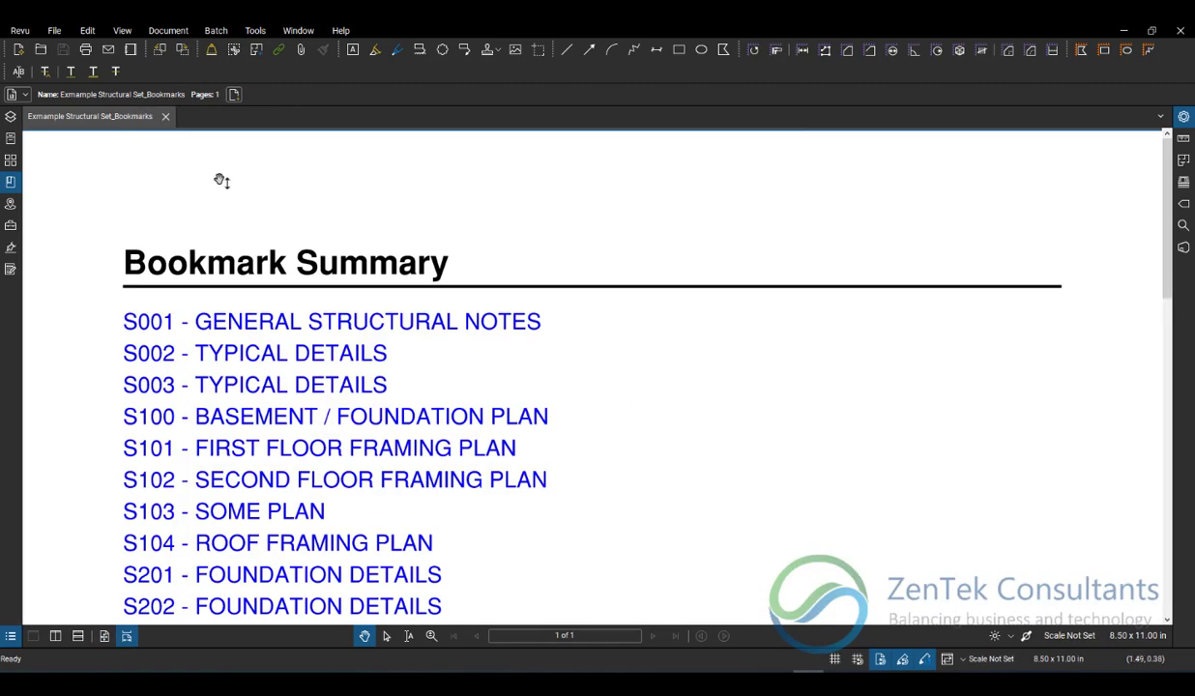
pyautogui.scroll(-2, 497, 365)
pyautogui.scroll(-3, 497, 364)
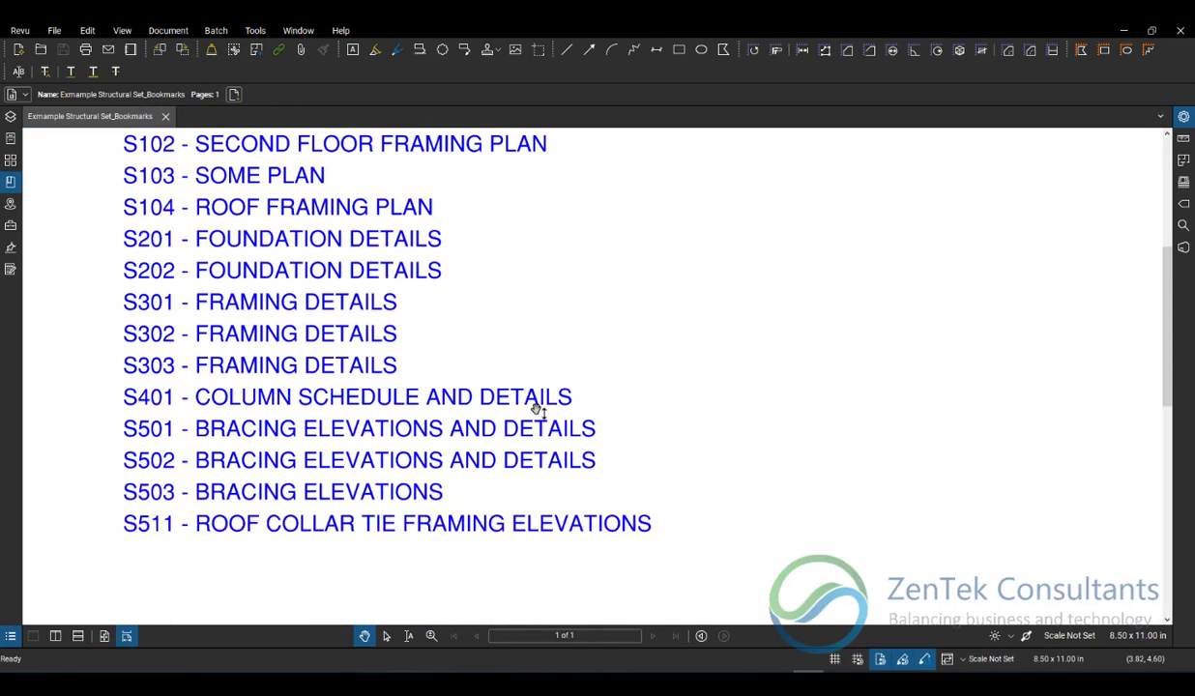
pyautogui.scroll(5, 538, 409)
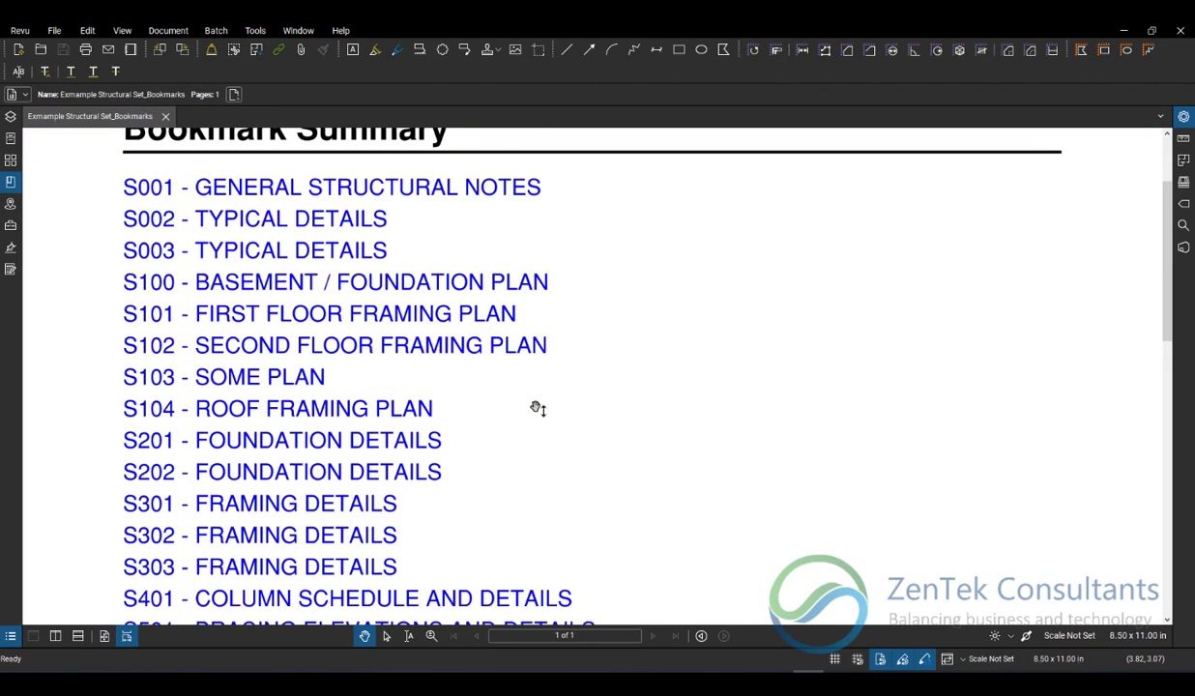
# Fit the summary to One Full Page, test the S503 and S511 links, then close the structural set.
pyautogui.click(104, 635)
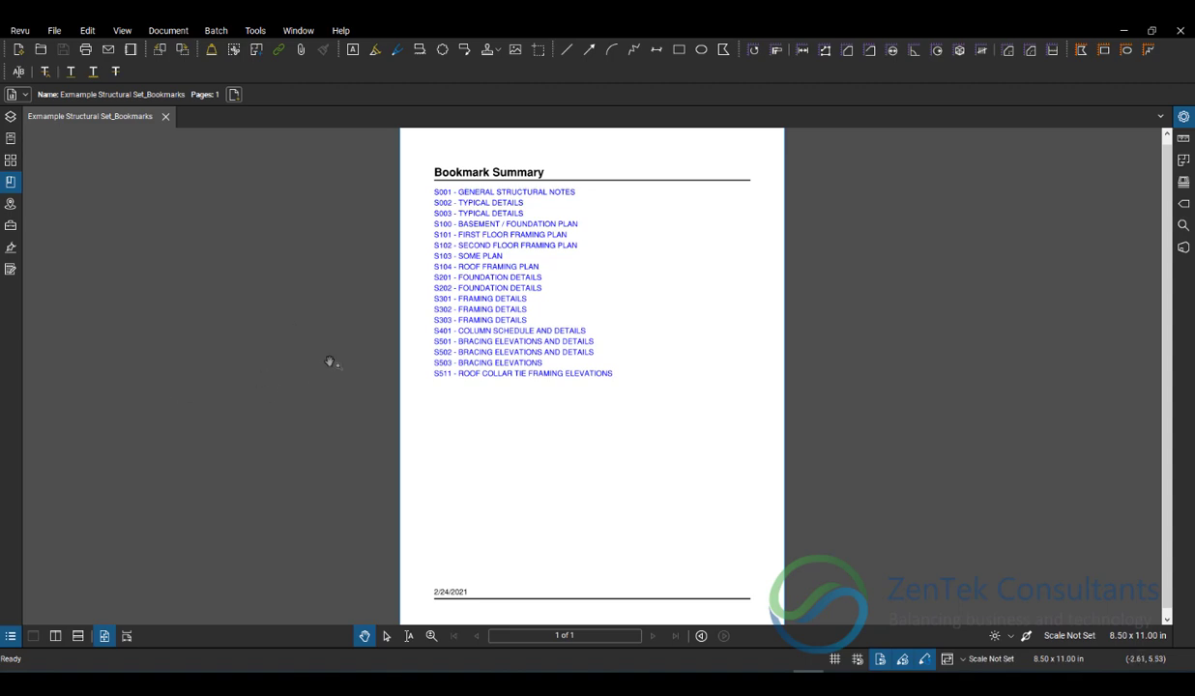
pyautogui.click(498, 369)
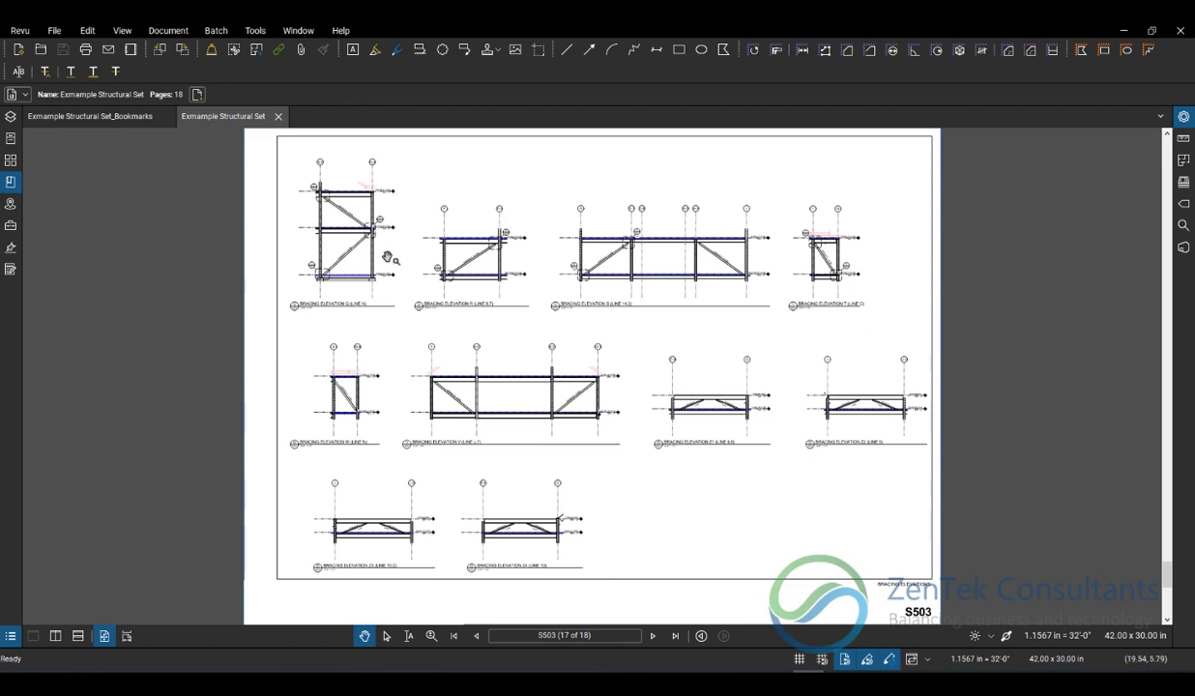
pyautogui.click(145, 117)
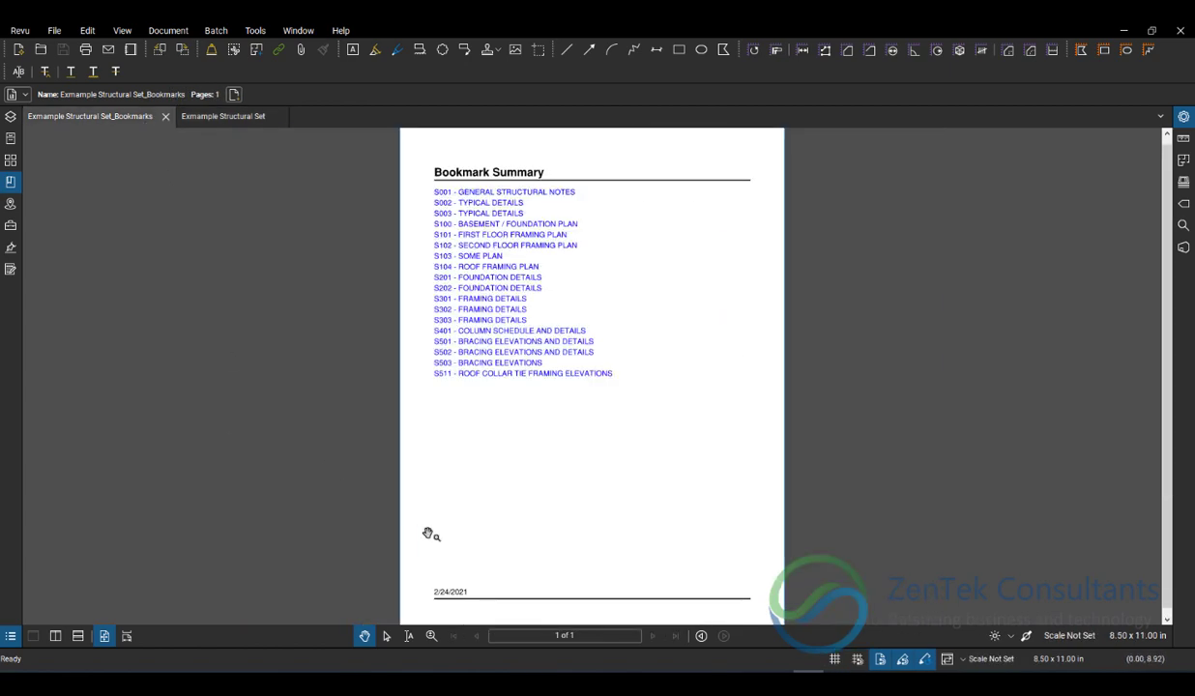
pyautogui.click(512, 373)
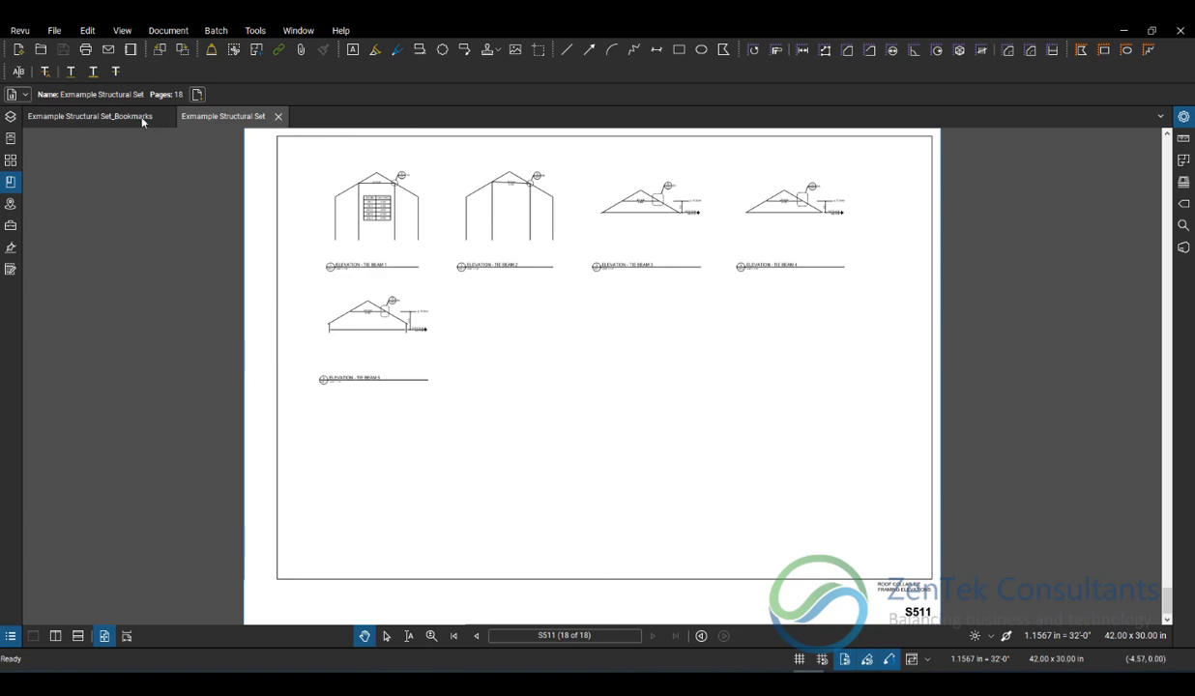
pyautogui.click(278, 117)
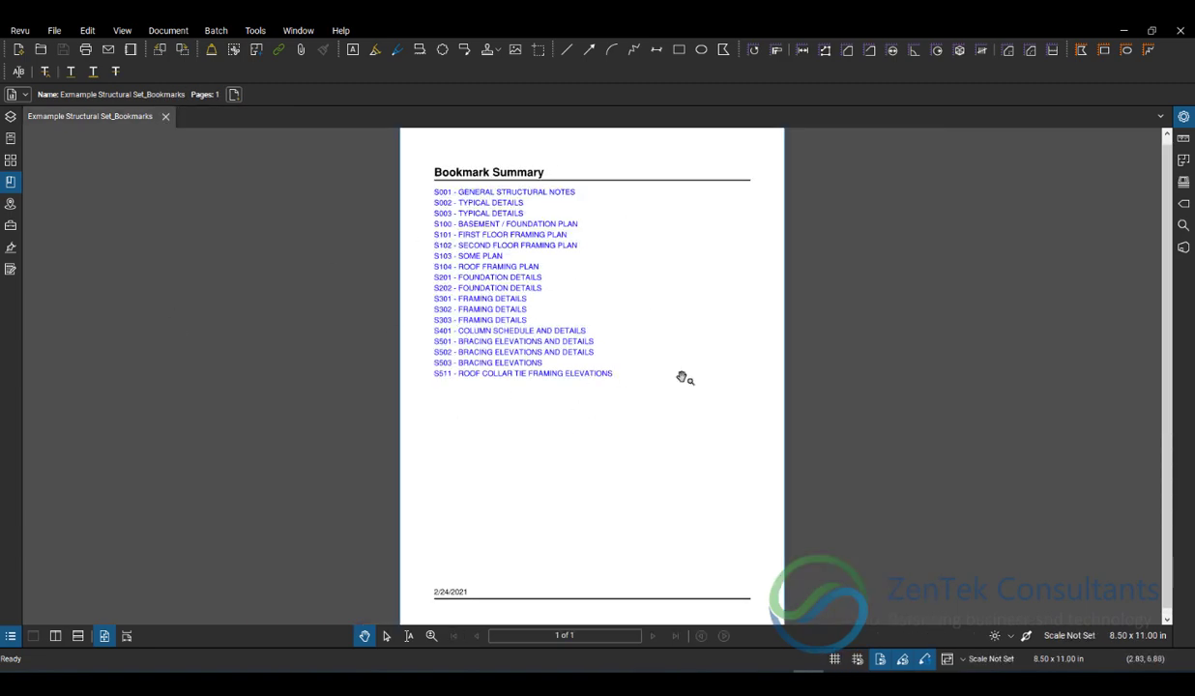